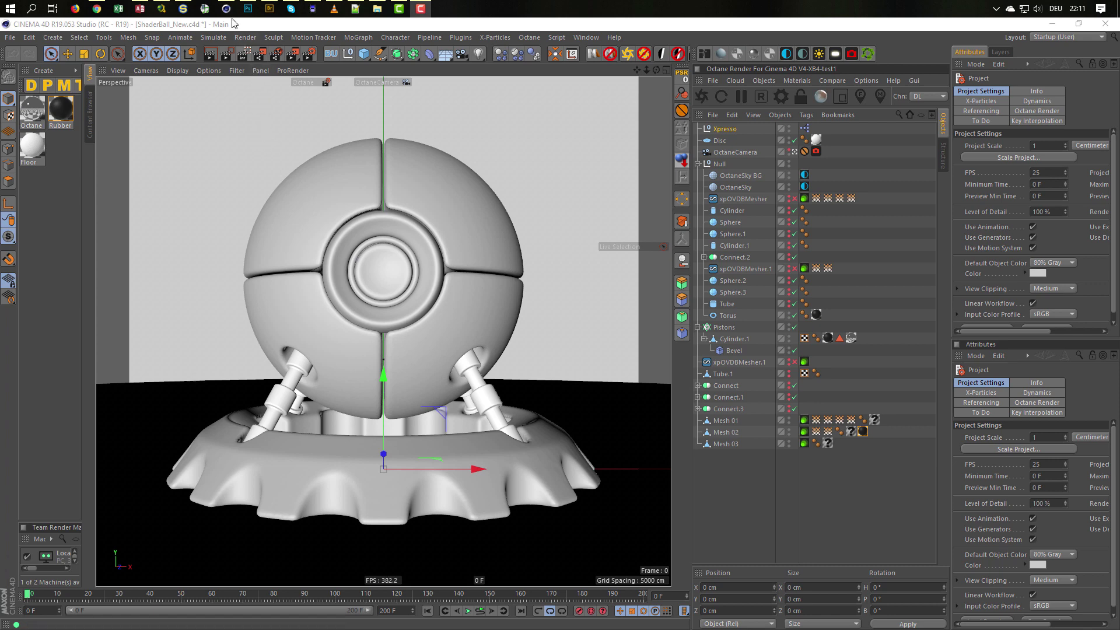
- Bring up the Octane Shader folder and scroll through its 70 PNG previews, Abstract_01 to Wool_001
mouse_move(377, 8)
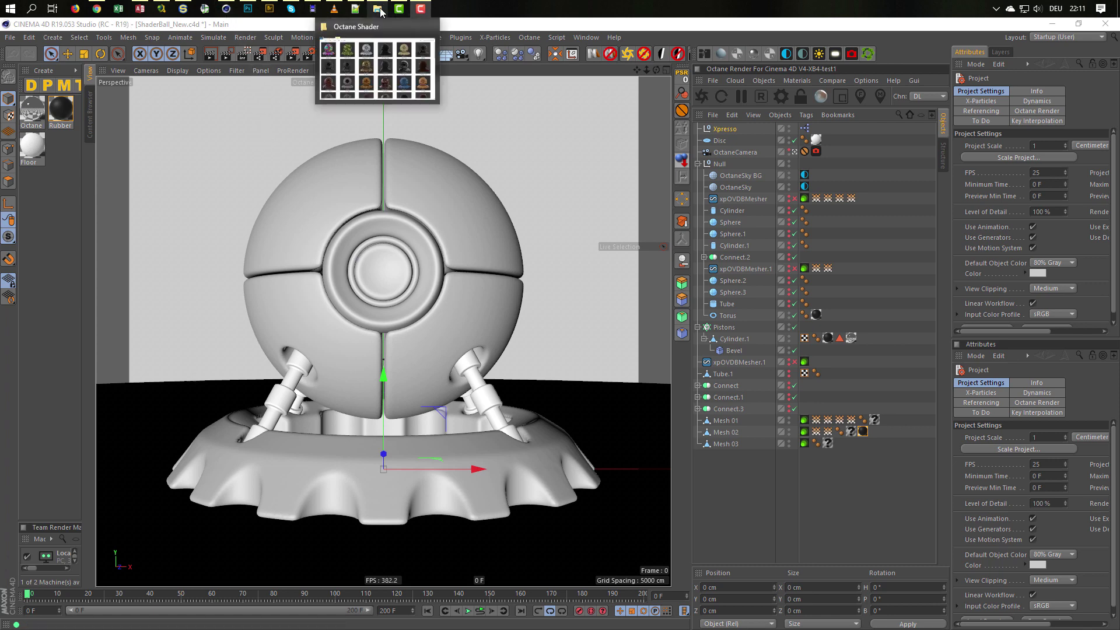
click(372, 82)
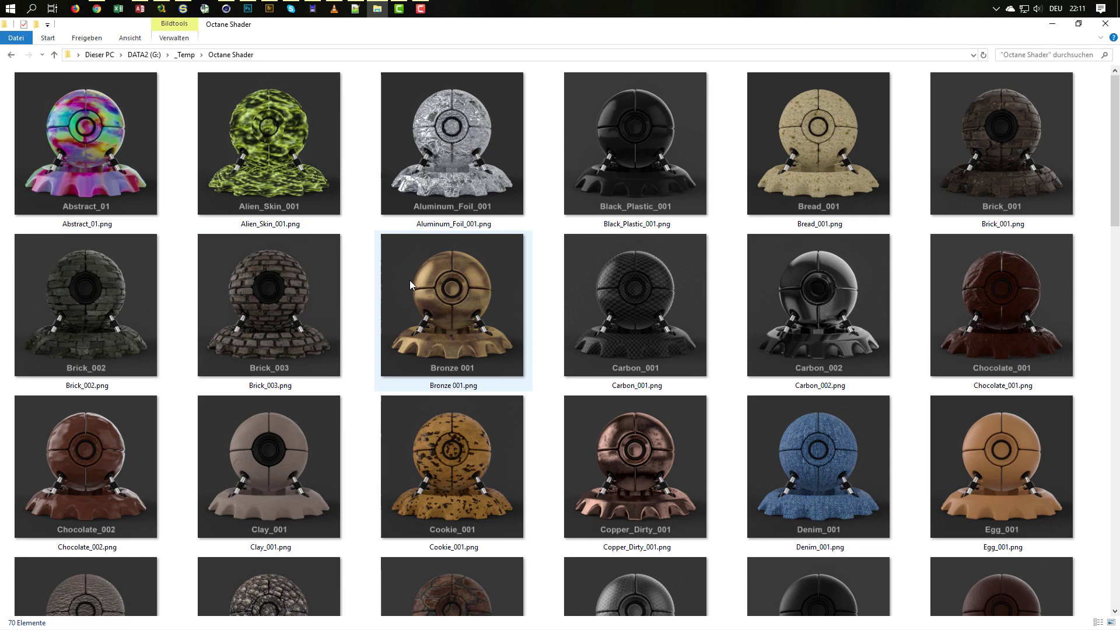
scroll(387, 282, down, 3)
scroll(386, 285, down, 3)
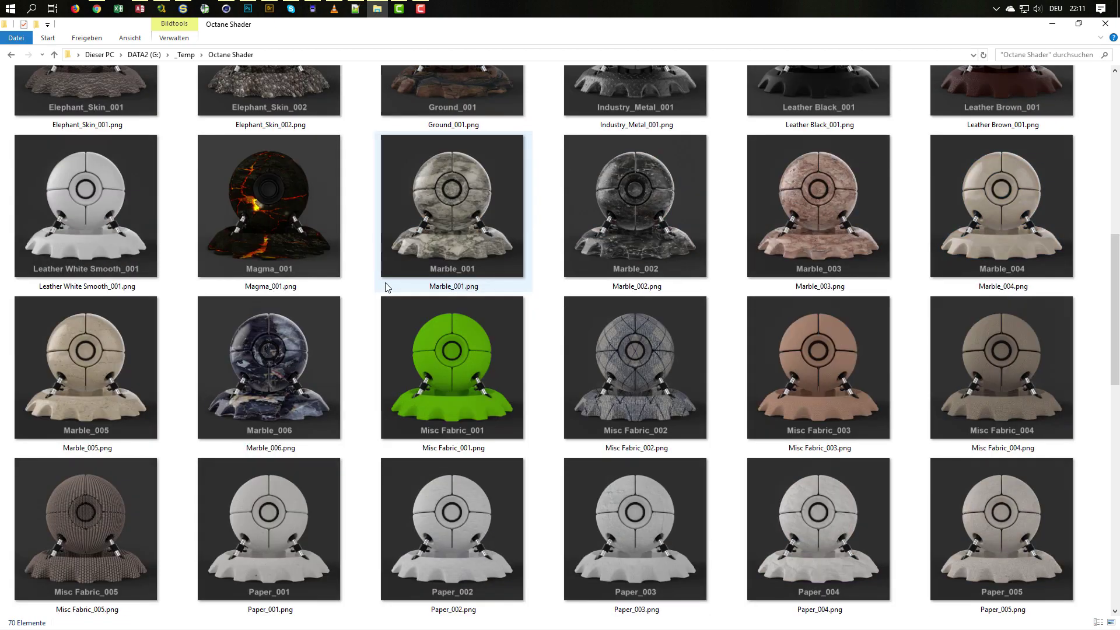
scroll(384, 287, down, 3)
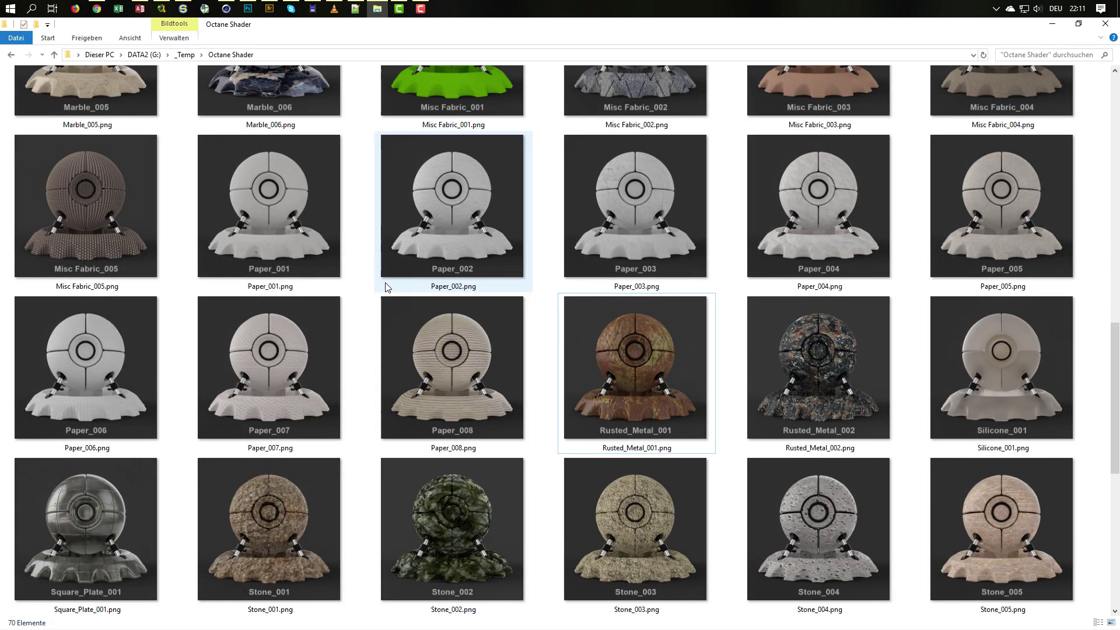
scroll(385, 287, down, 3)
scroll(385, 287, down, 3)
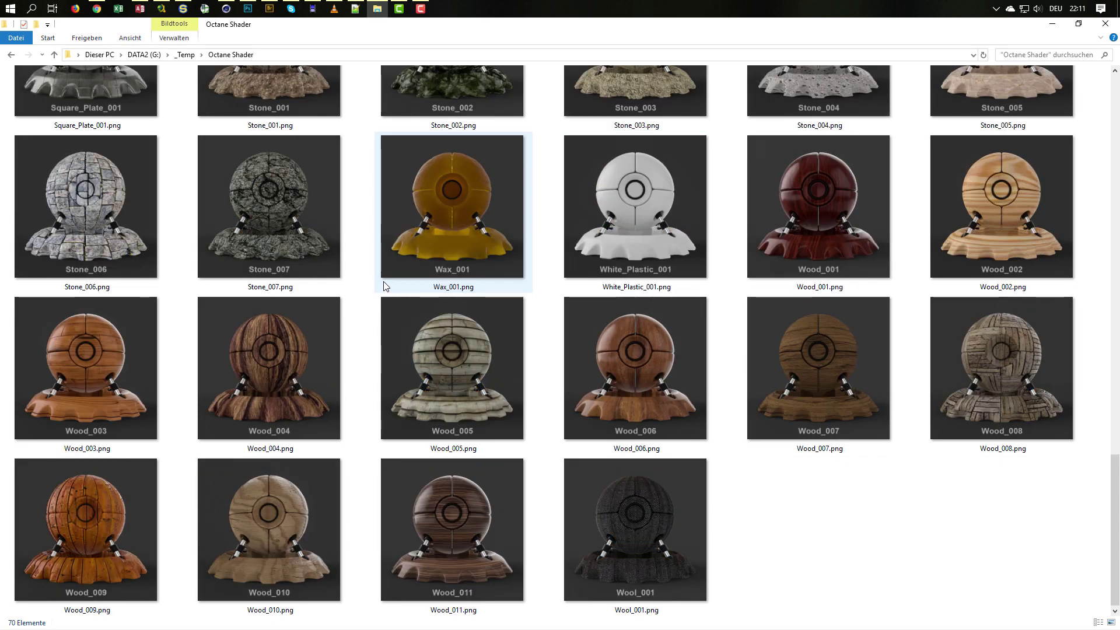
mouse_move(384, 285)
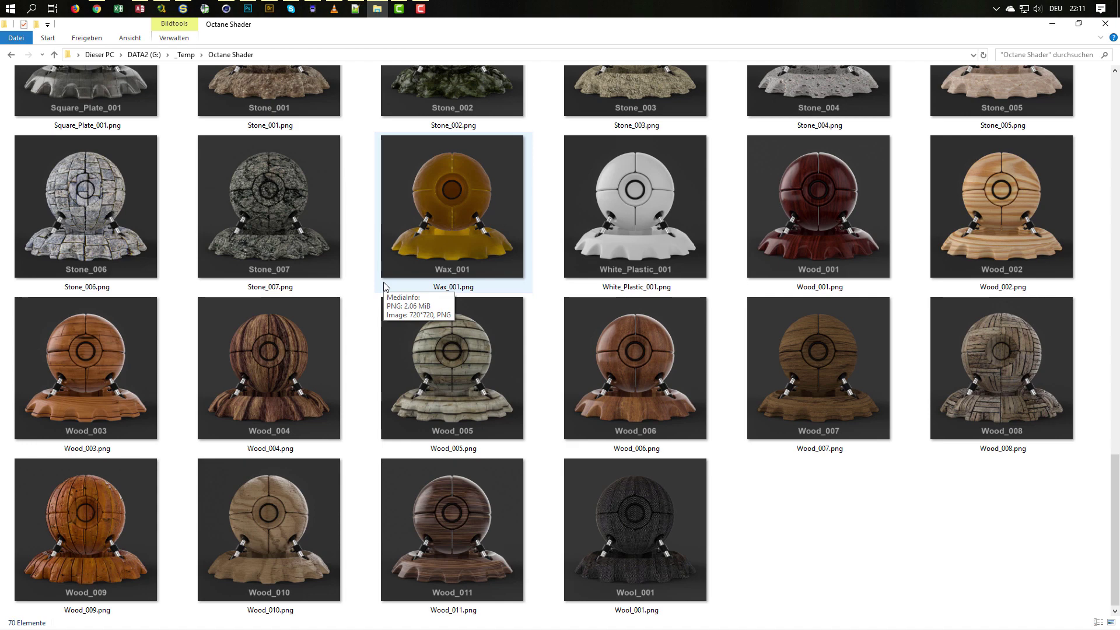
scroll(384, 285, up, 20)
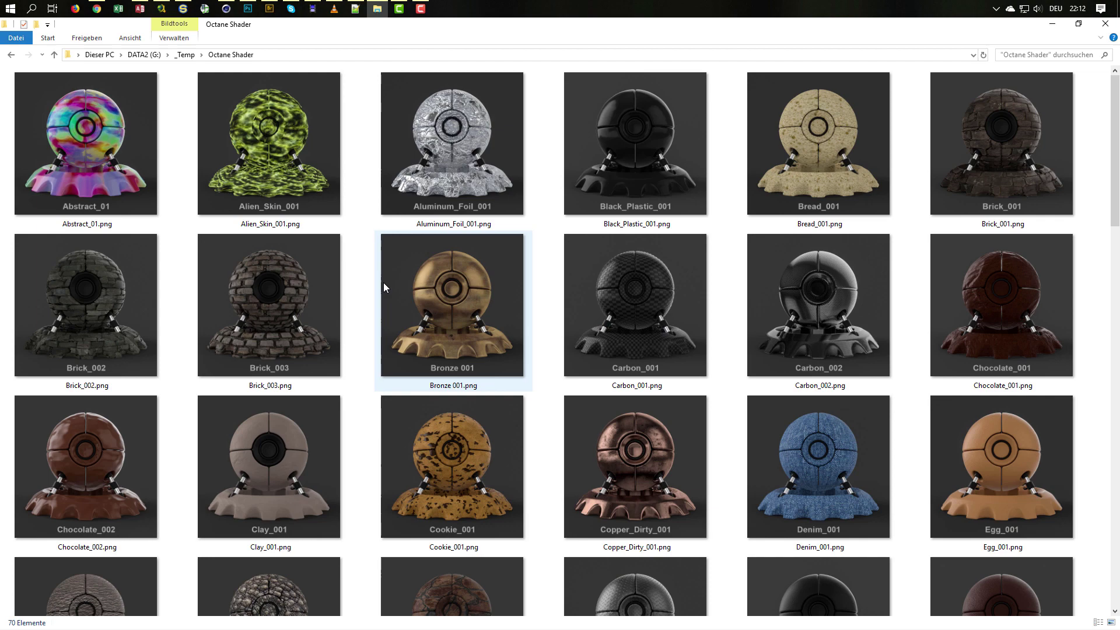
scroll(384, 286, down, 20)
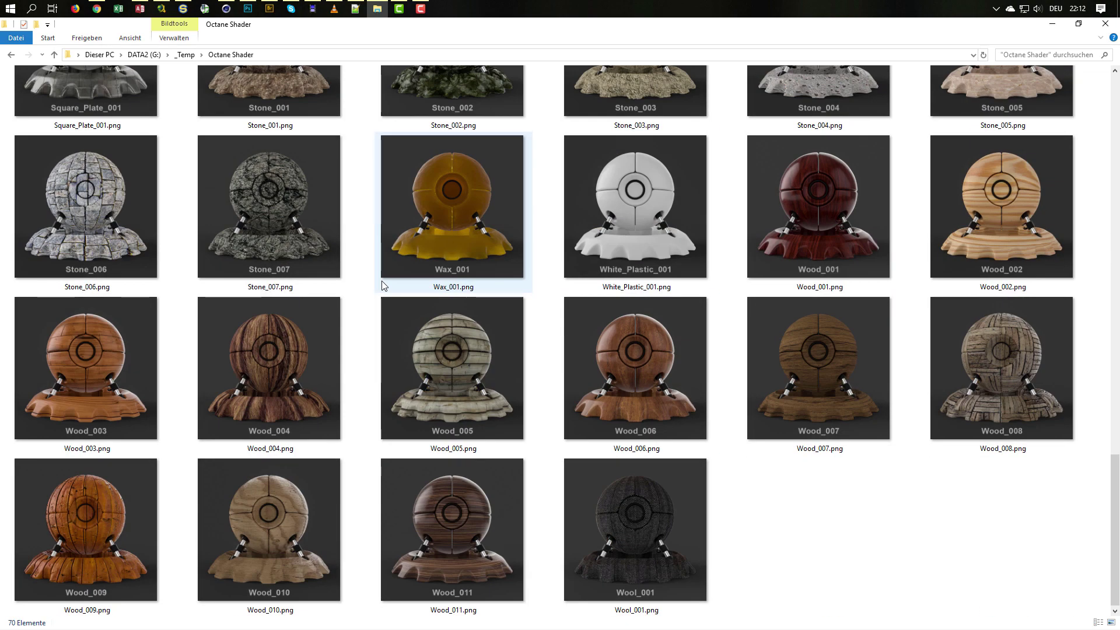
scroll(383, 285, up, 20)
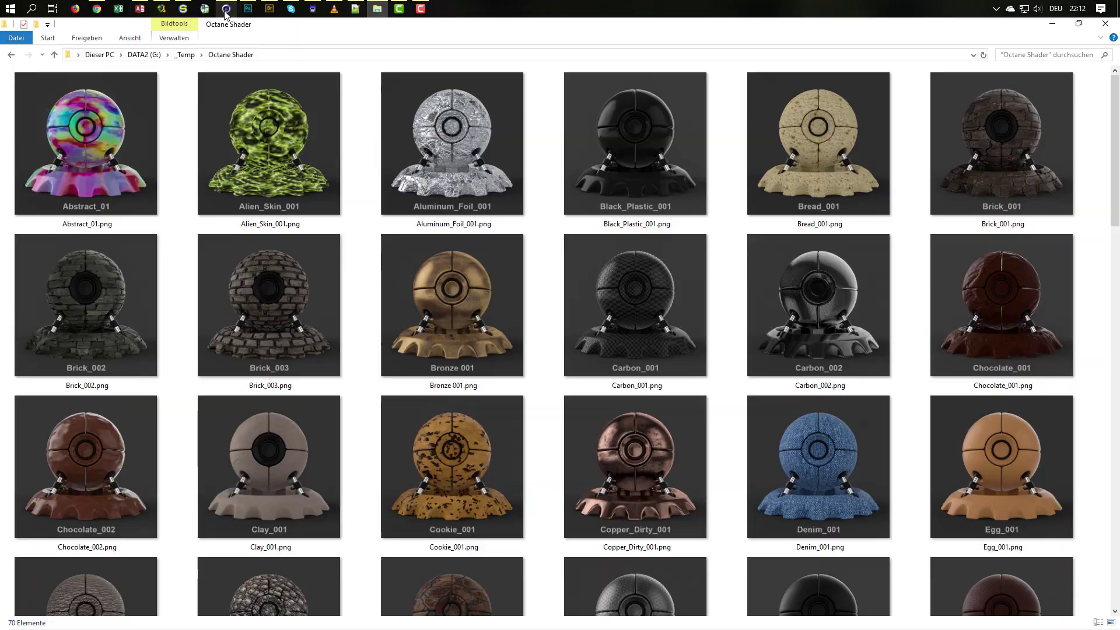
- Switch back to Cinema 4D and the grey ShaderBall_New.c4d scene
click(226, 10)
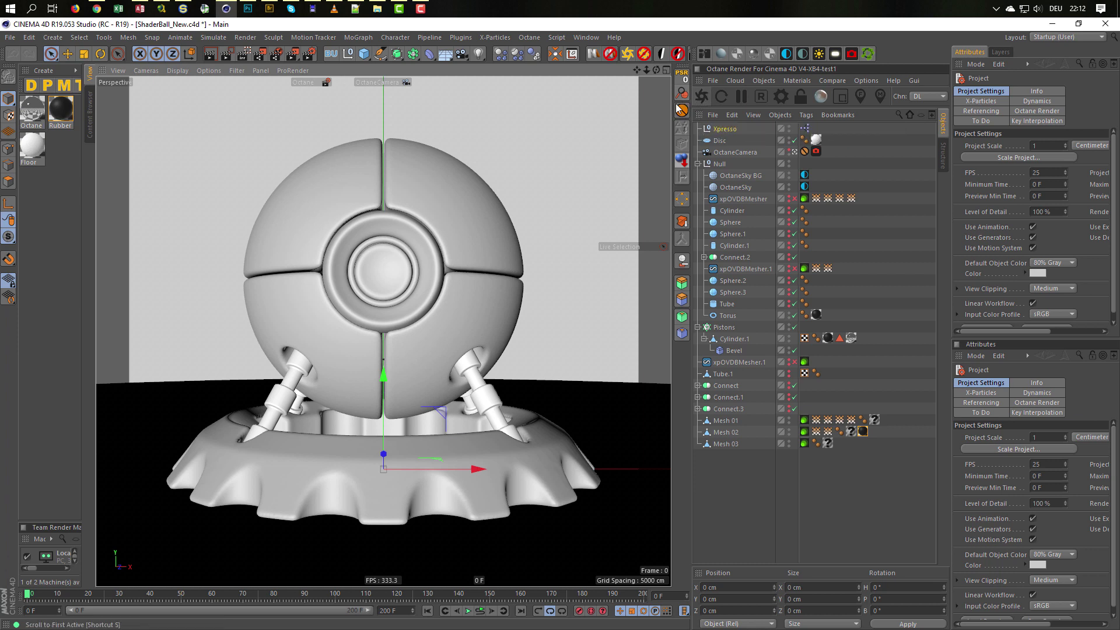
- Open the LiveDB material browser from Octane's Materials menu and move its window up-left
click(790, 79)
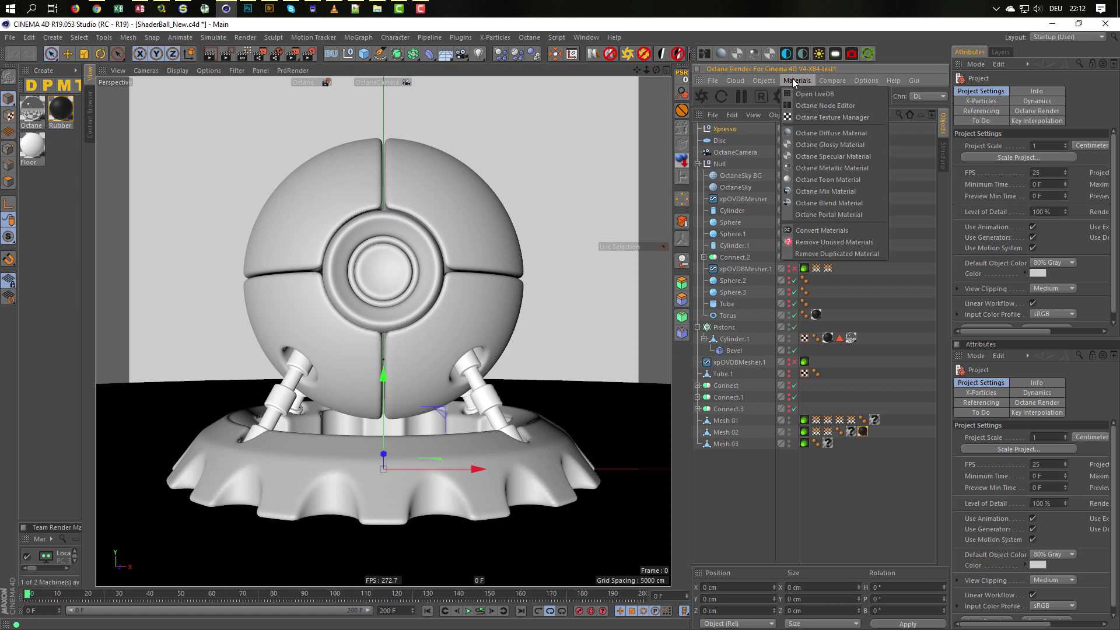
mouse_move(763, 80)
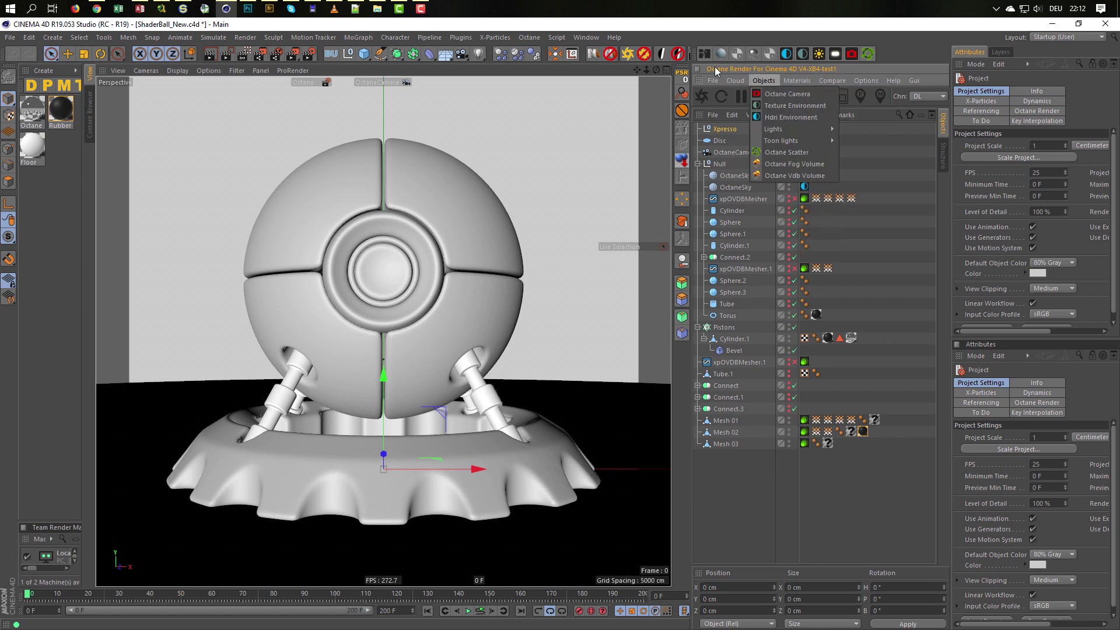
click(529, 37)
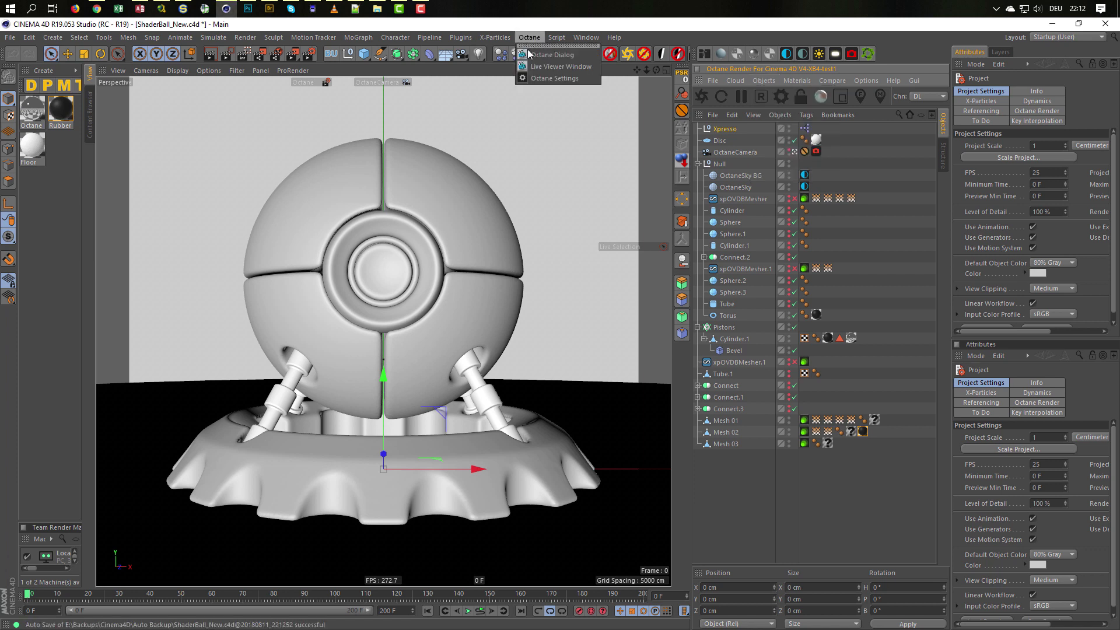
click(794, 82)
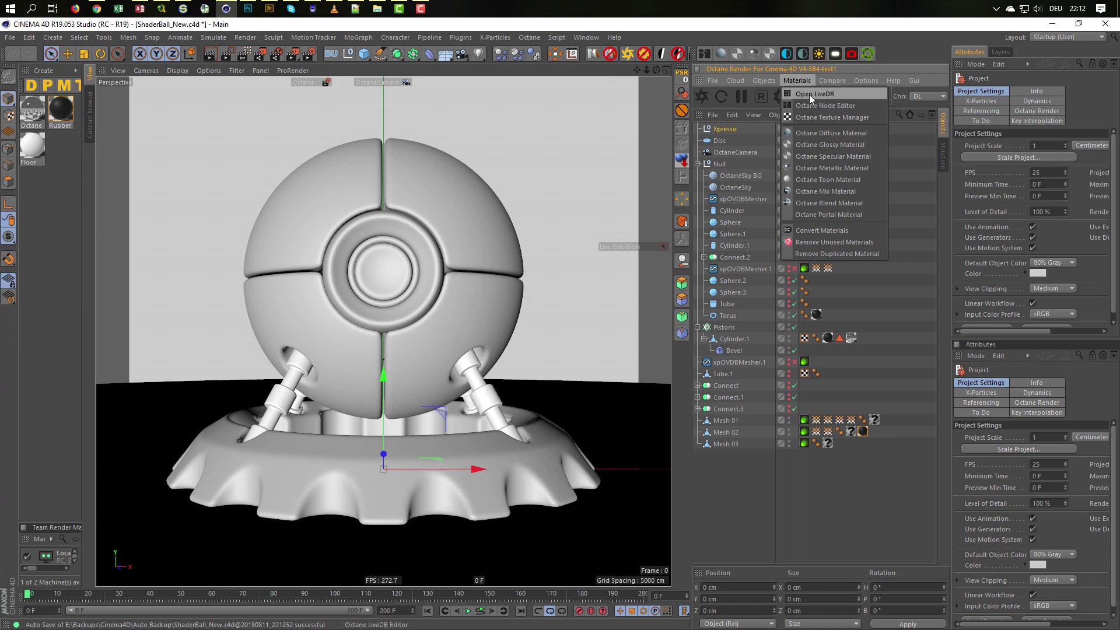
click(811, 94)
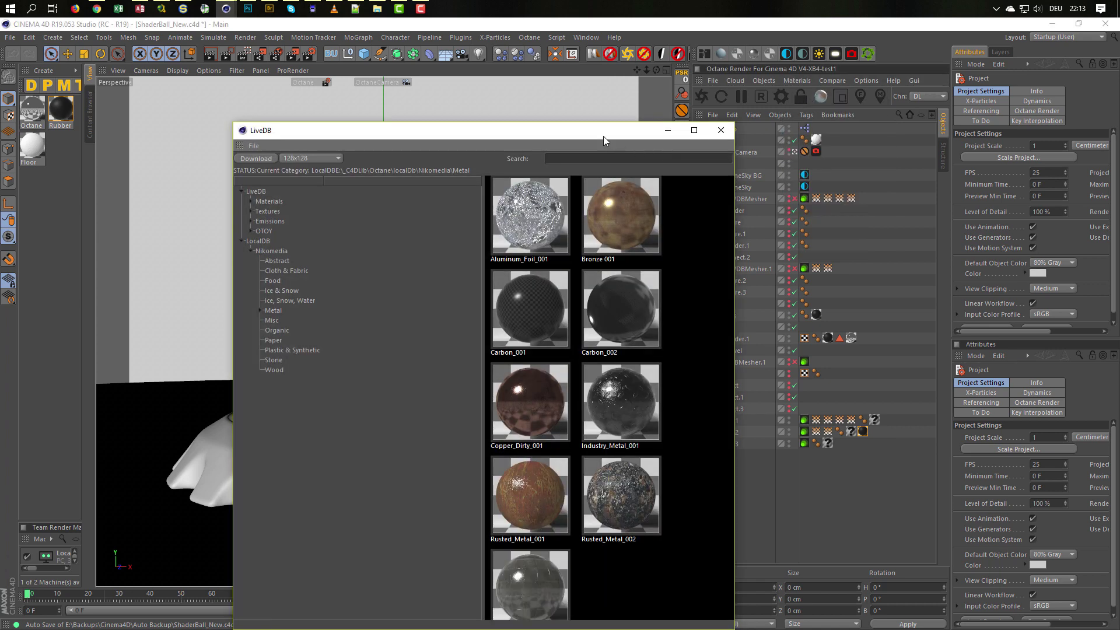
drag(586, 126, 461, 127)
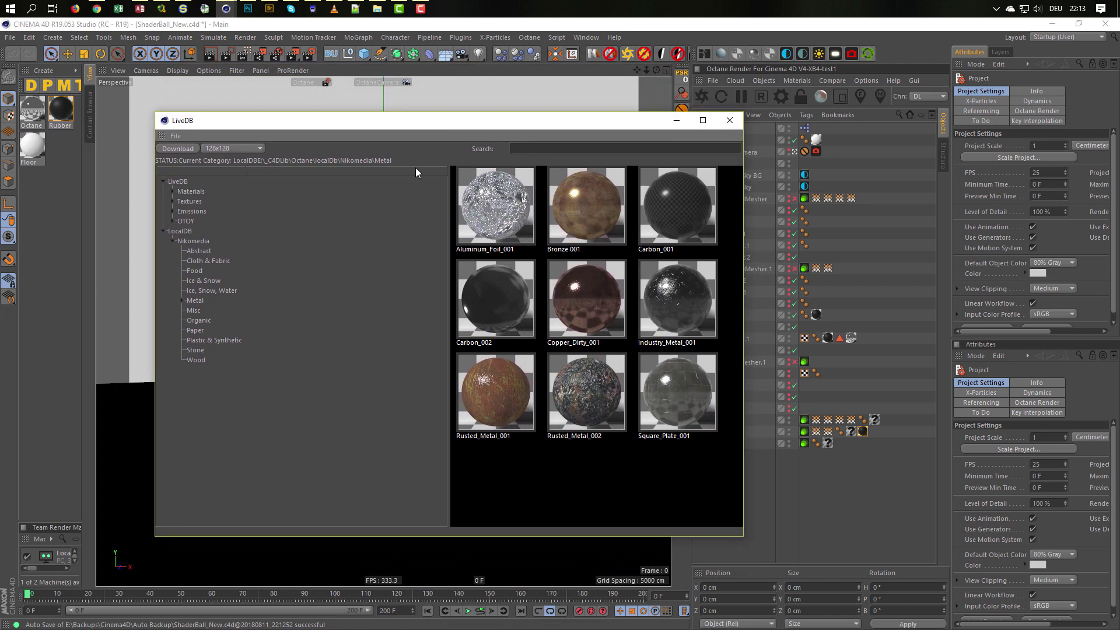
- Expand LocalDB > Nikomedia and browse its categories, including Ice/Snow/Water, Misc, Paper and Stone
click(169, 231)
click(163, 231)
click(186, 240)
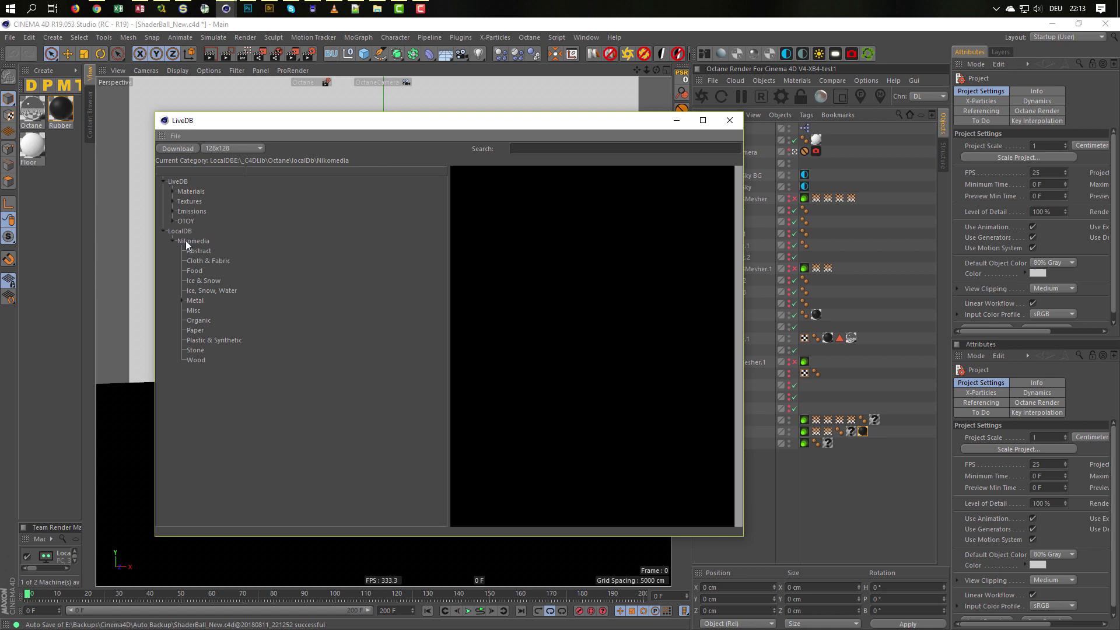
click(198, 251)
click(197, 260)
click(197, 281)
click(198, 290)
click(199, 311)
click(198, 330)
click(197, 349)
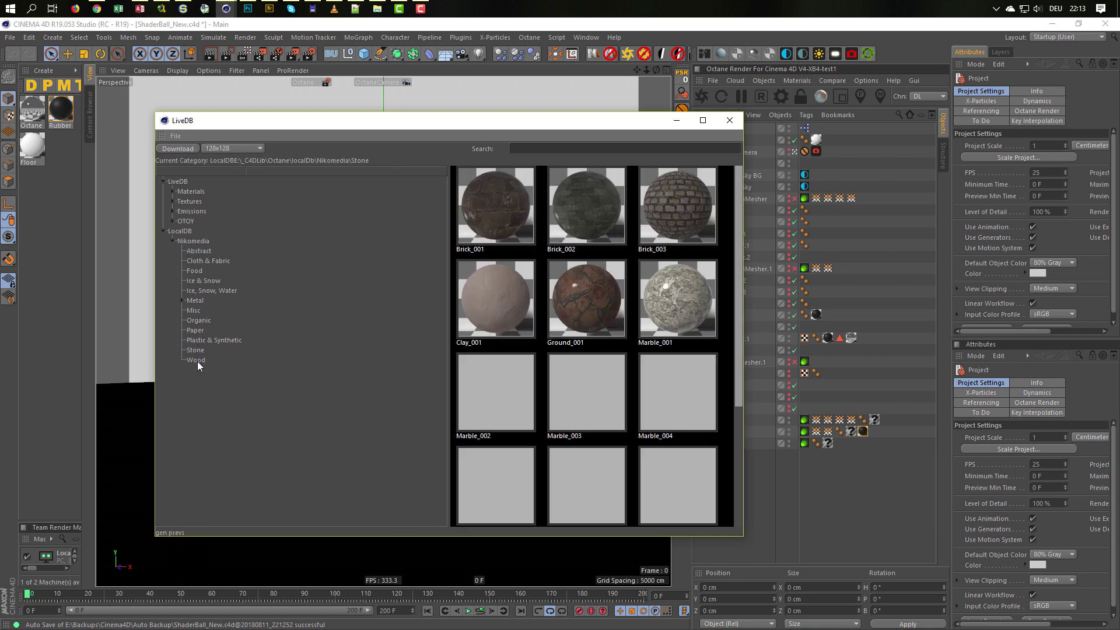
click(163, 231)
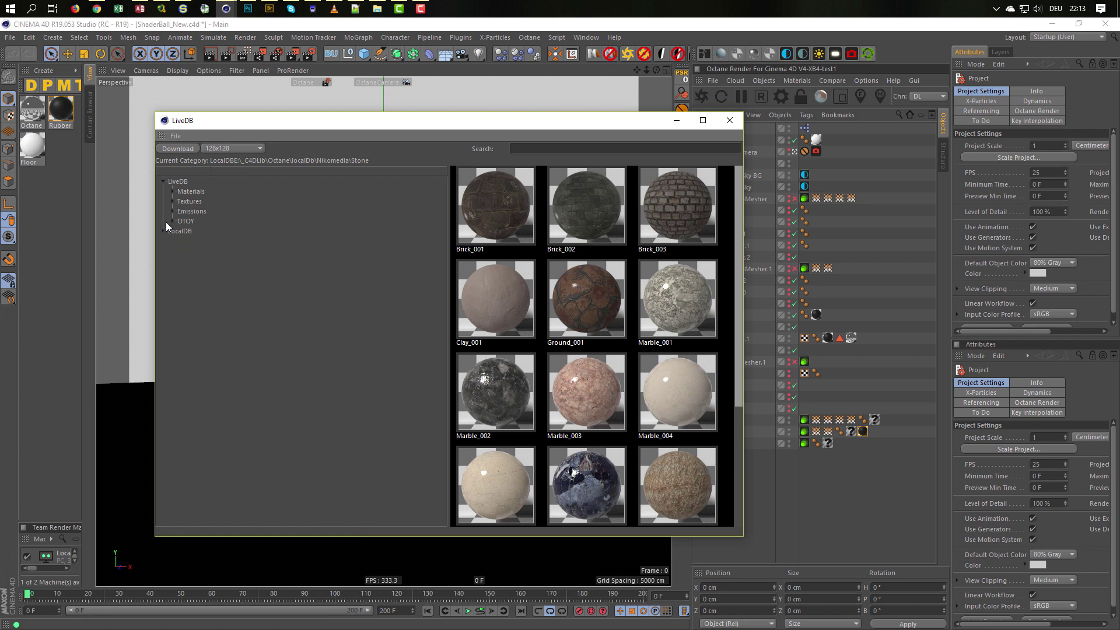
click(175, 136)
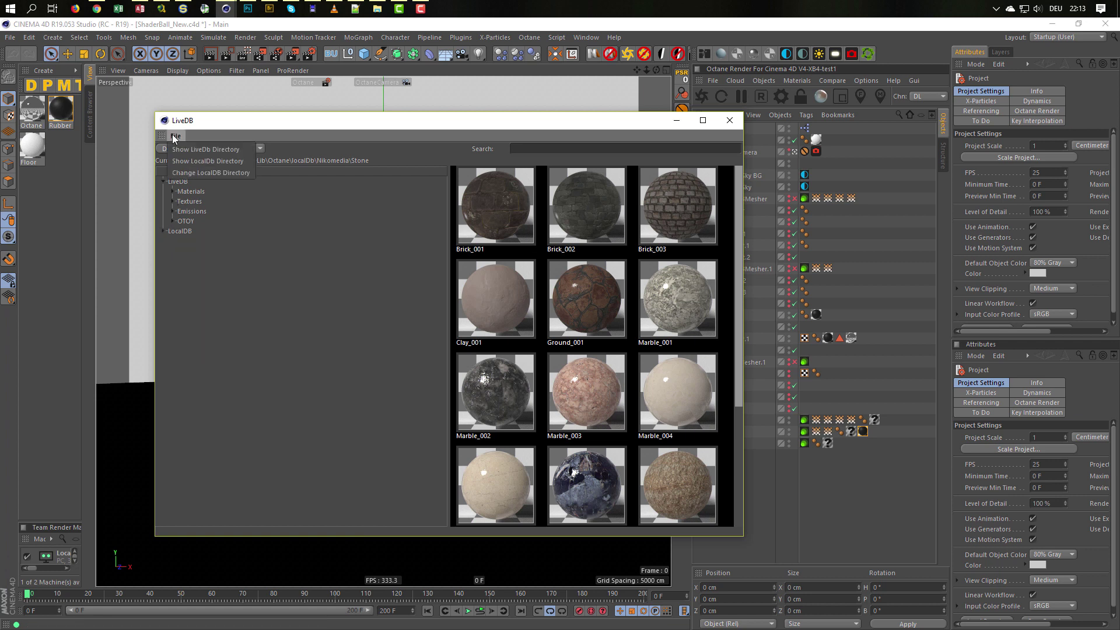
- Show the prefs\liveDB folder in Explorer with the Navigationsbereich pane on, then close it
click(206, 148)
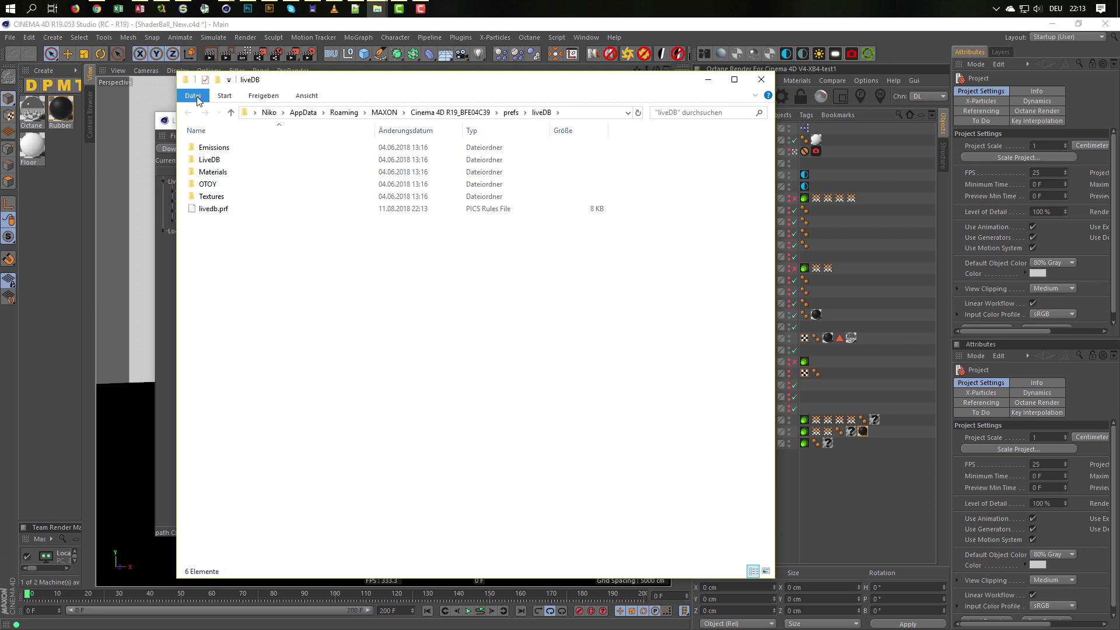
click(306, 95)
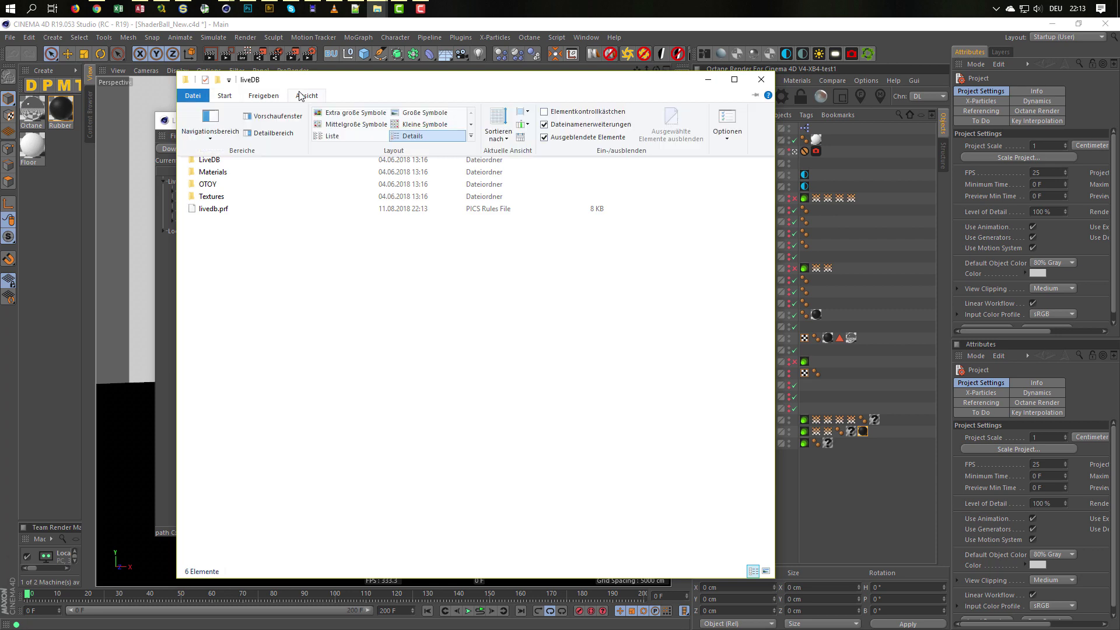
click(208, 136)
click(219, 155)
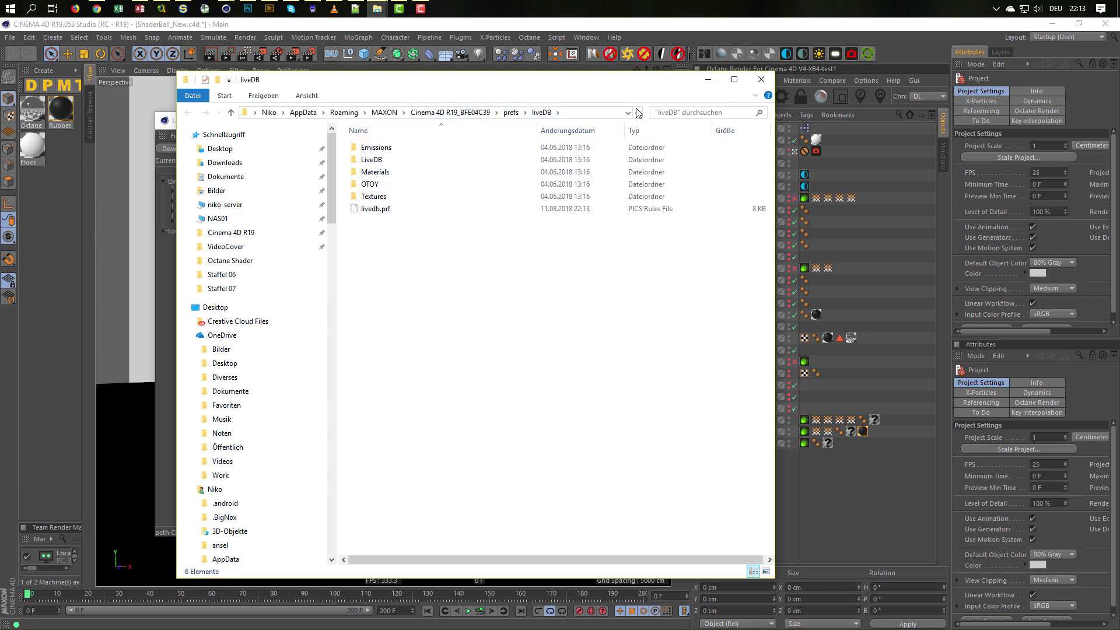
click(761, 79)
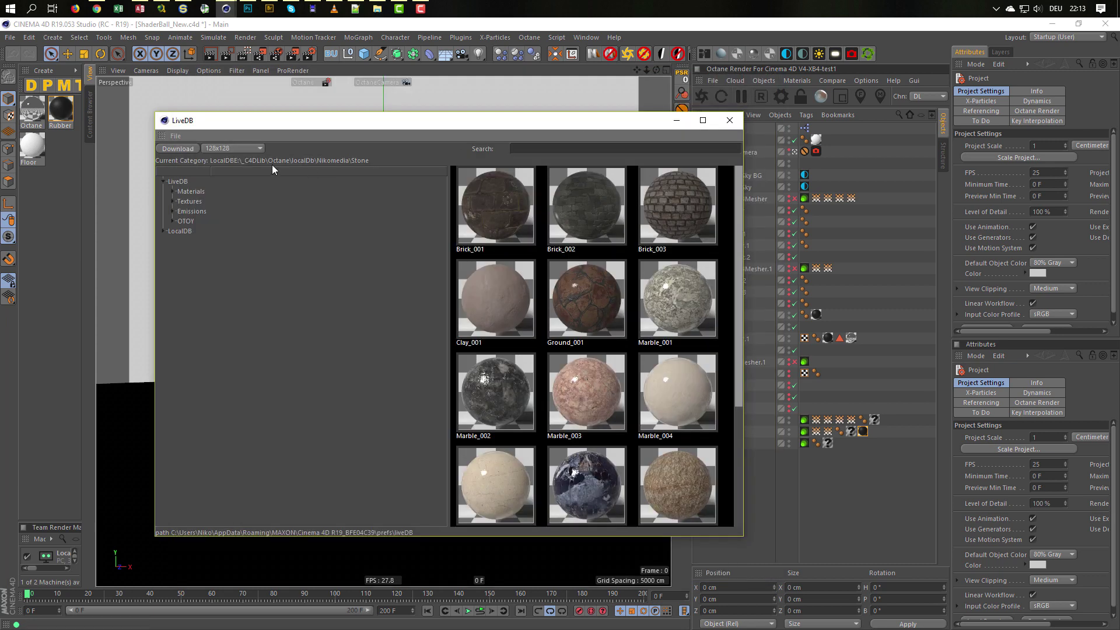
click(176, 136)
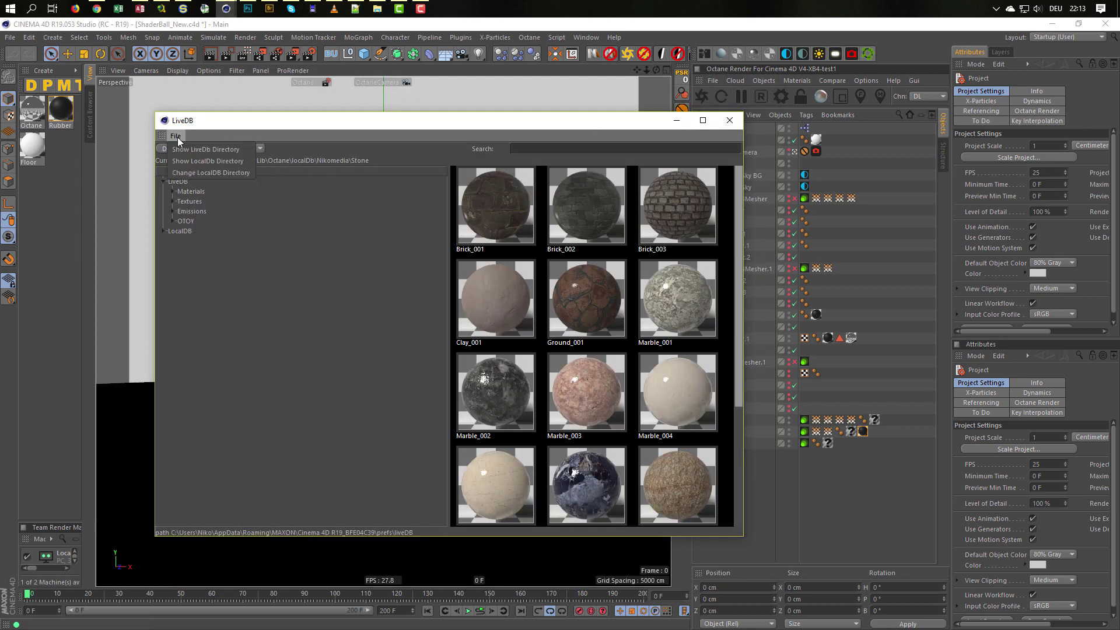
click(203, 162)
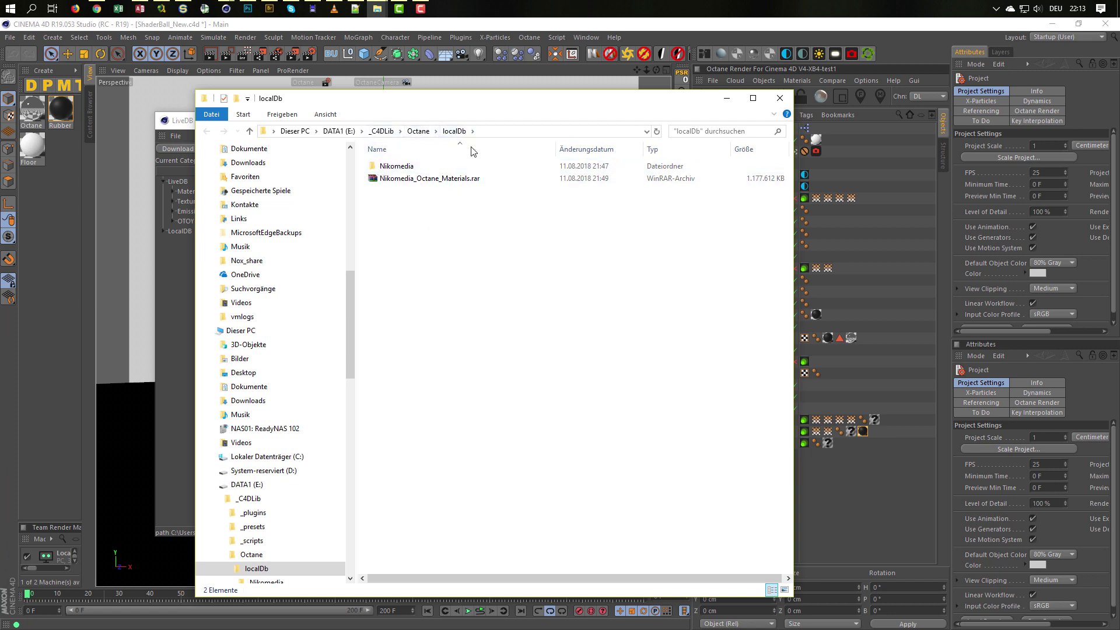
double_click(390, 168)
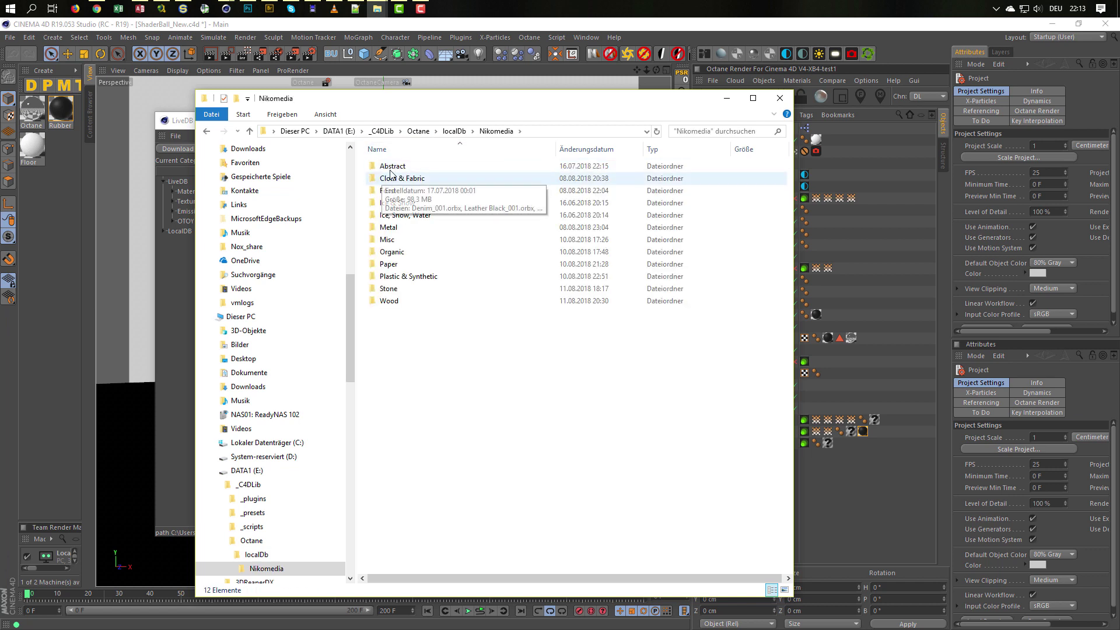
double_click(394, 178)
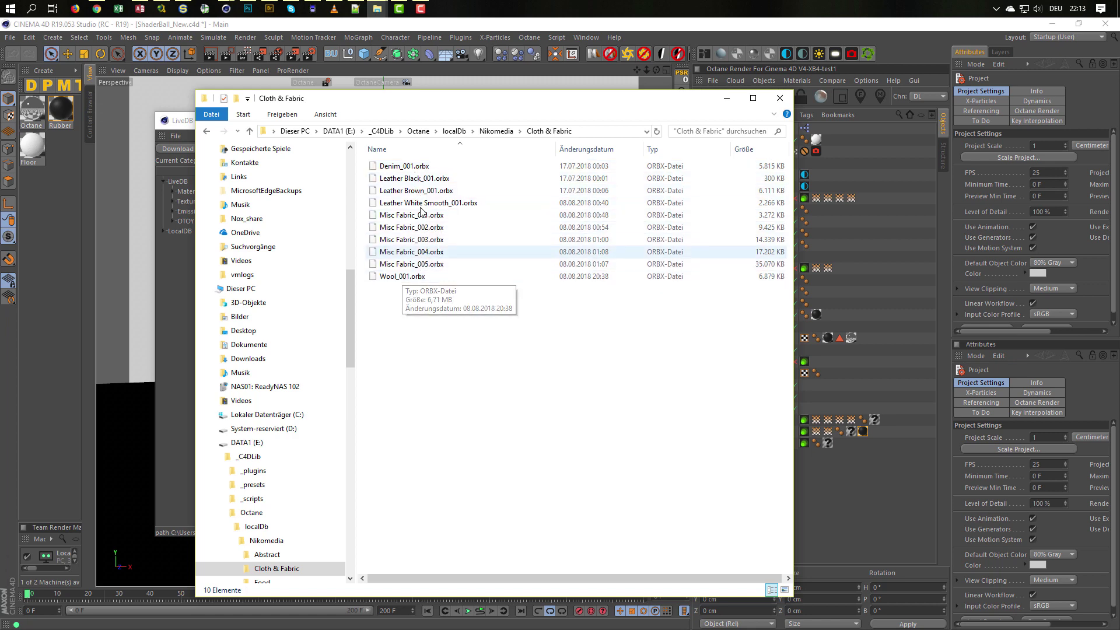
click(496, 132)
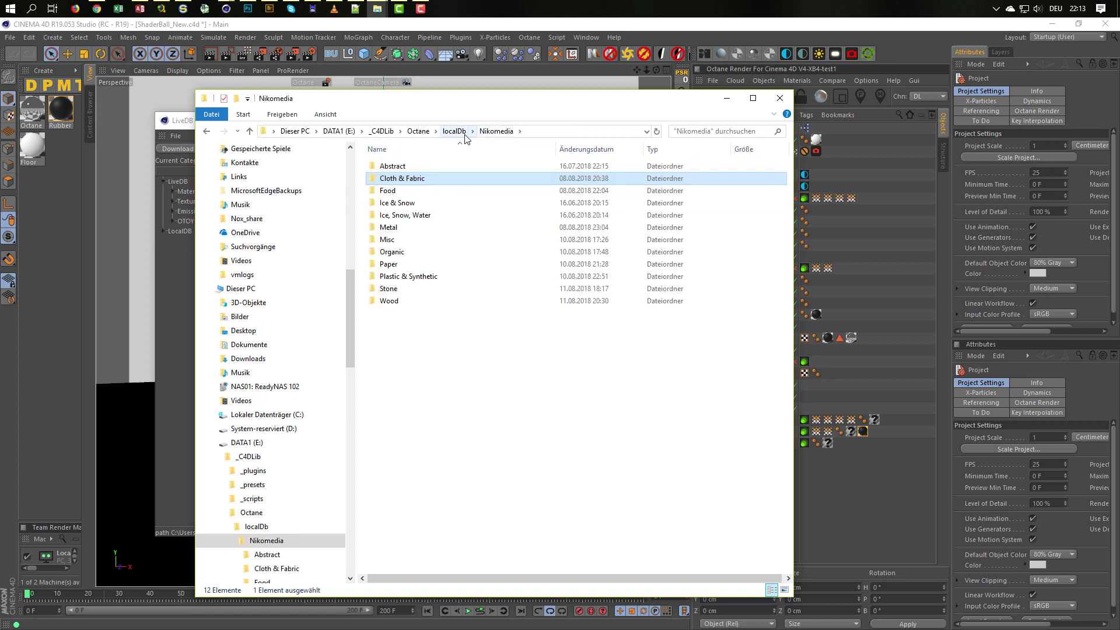
click(779, 98)
- Check the localDb folder for Nikomedia and the 1.12 GB RAR, then show LocalDB > Nikomedia in LiveDB
click(175, 136)
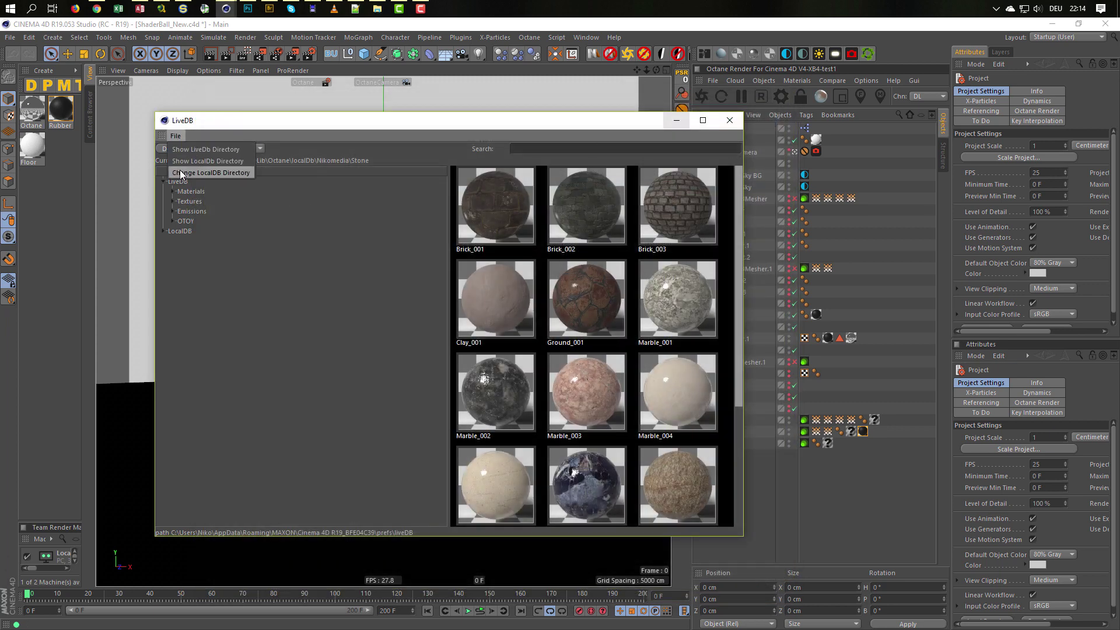
click(198, 165)
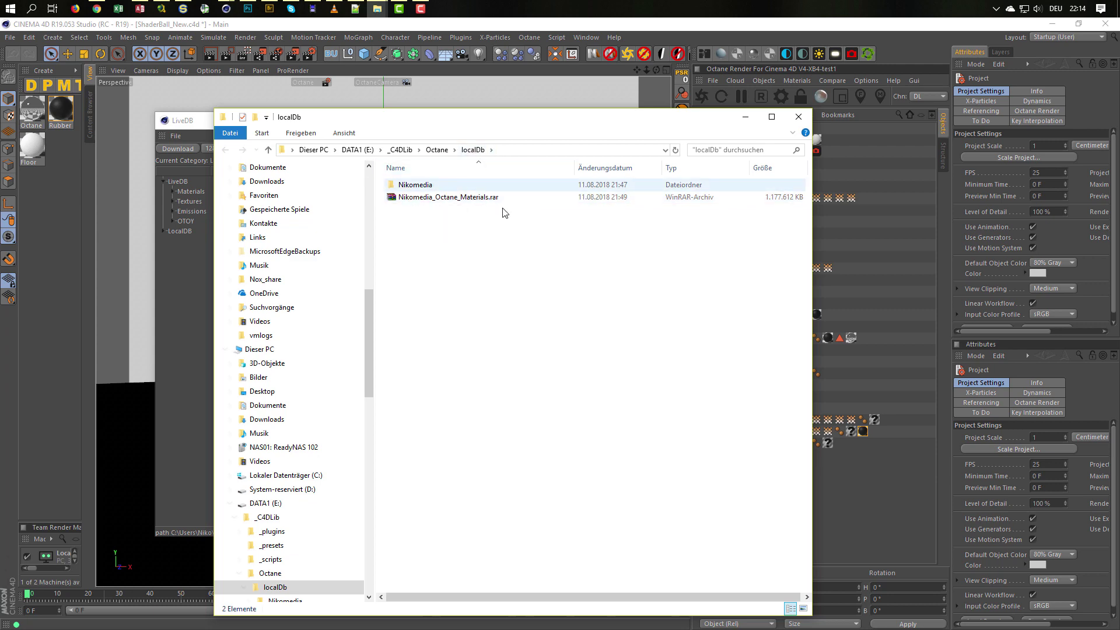
click(797, 119)
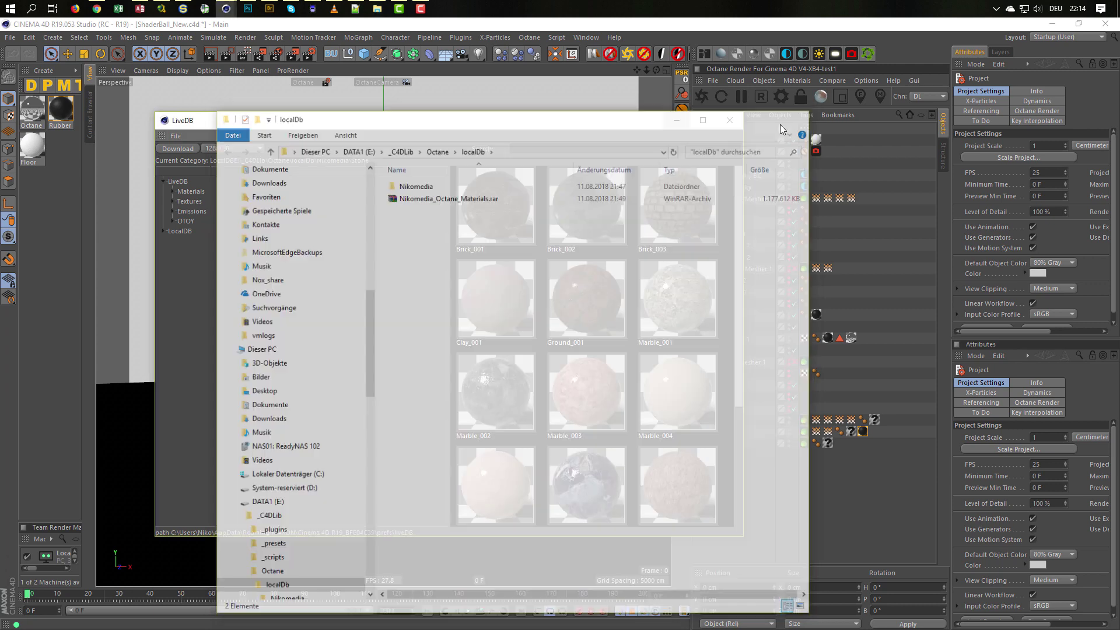
click(163, 231)
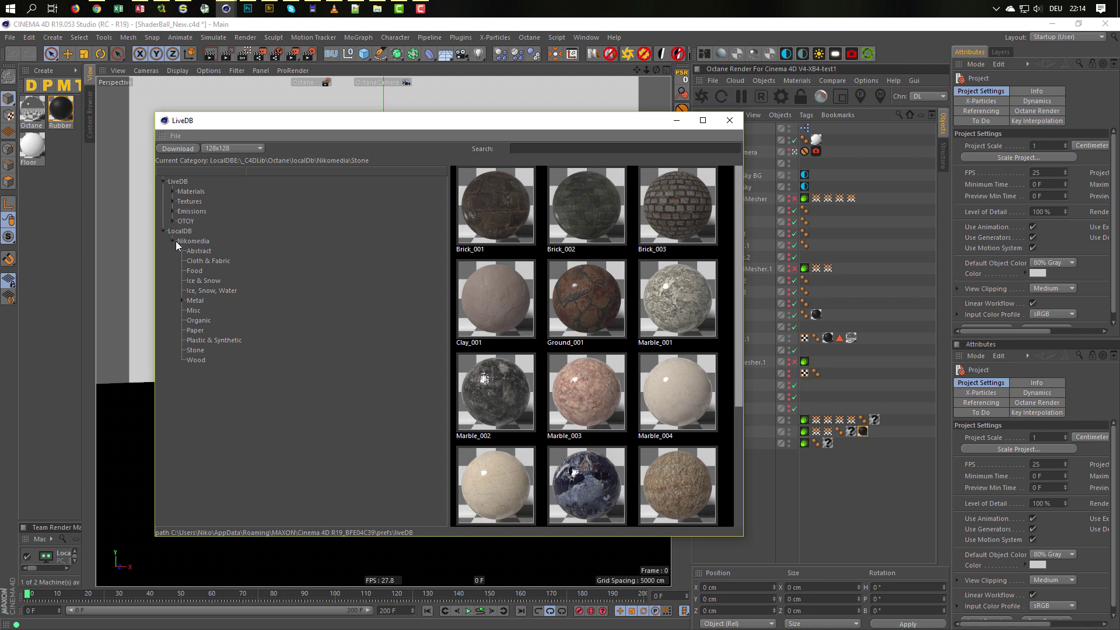
click(176, 241)
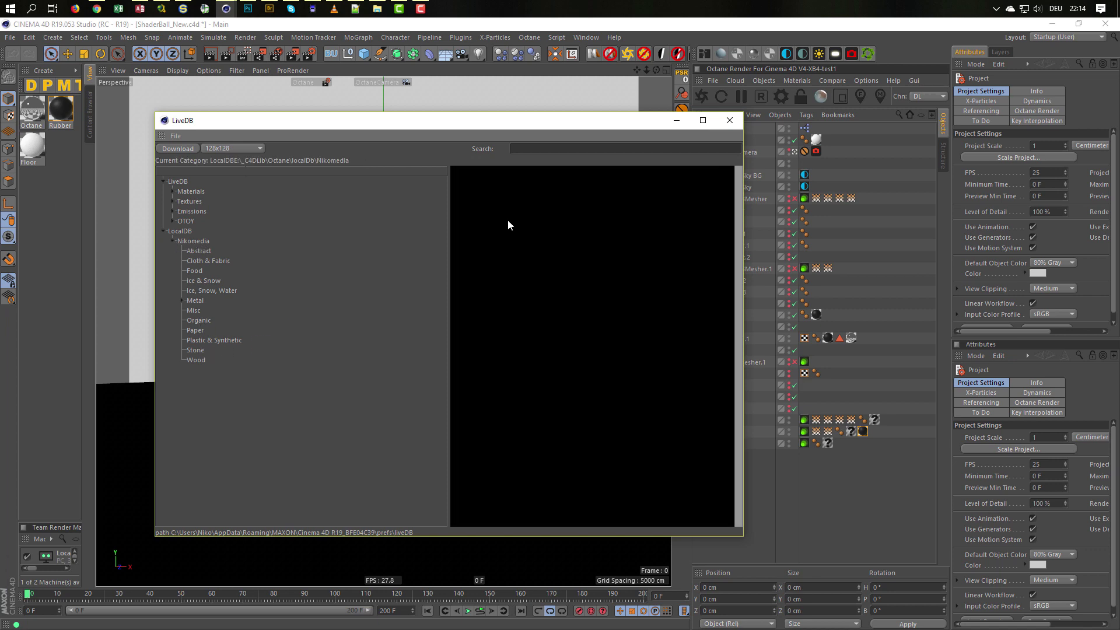
- Close the LiveDB browser window to return to the shader ball scene
click(729, 120)
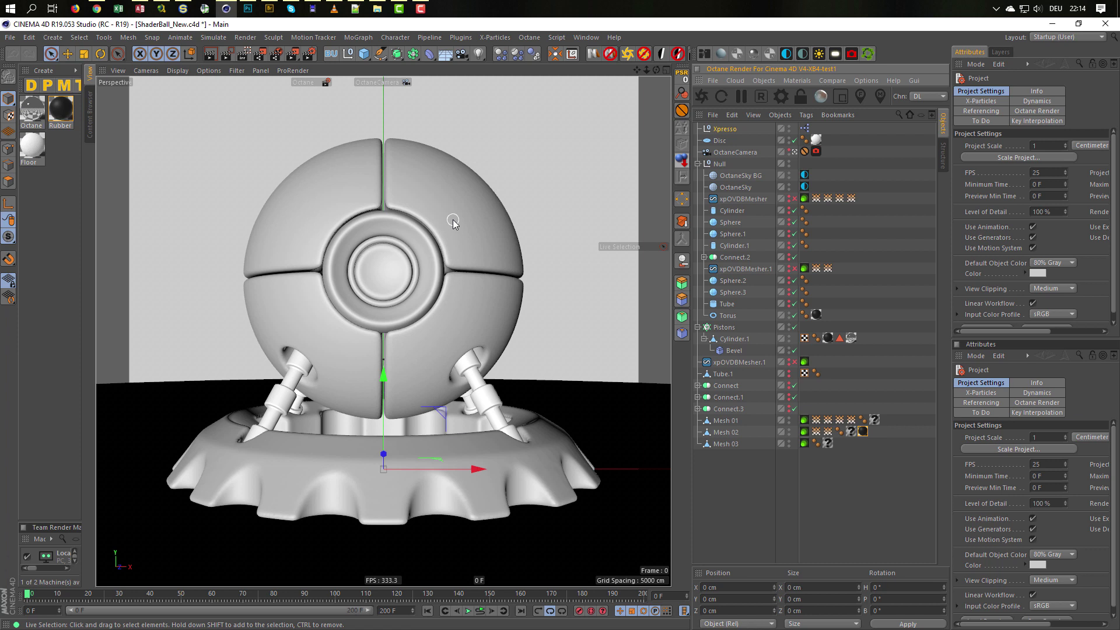
- Open the Content Browser and expand the Nikomedia Textures (PR) folder
click(90, 119)
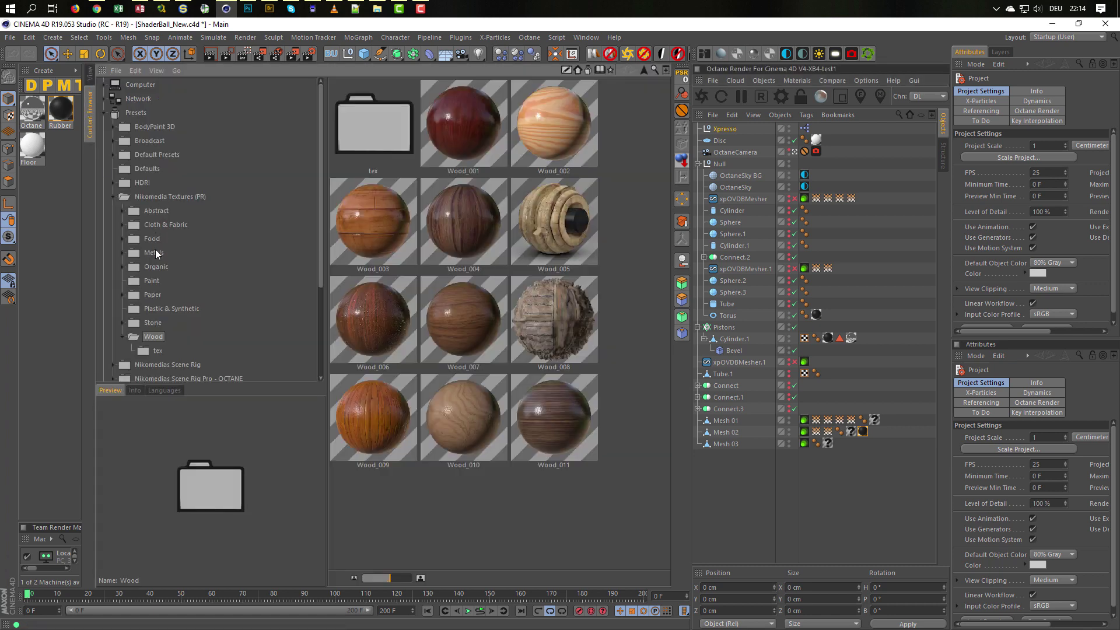
click(167, 197)
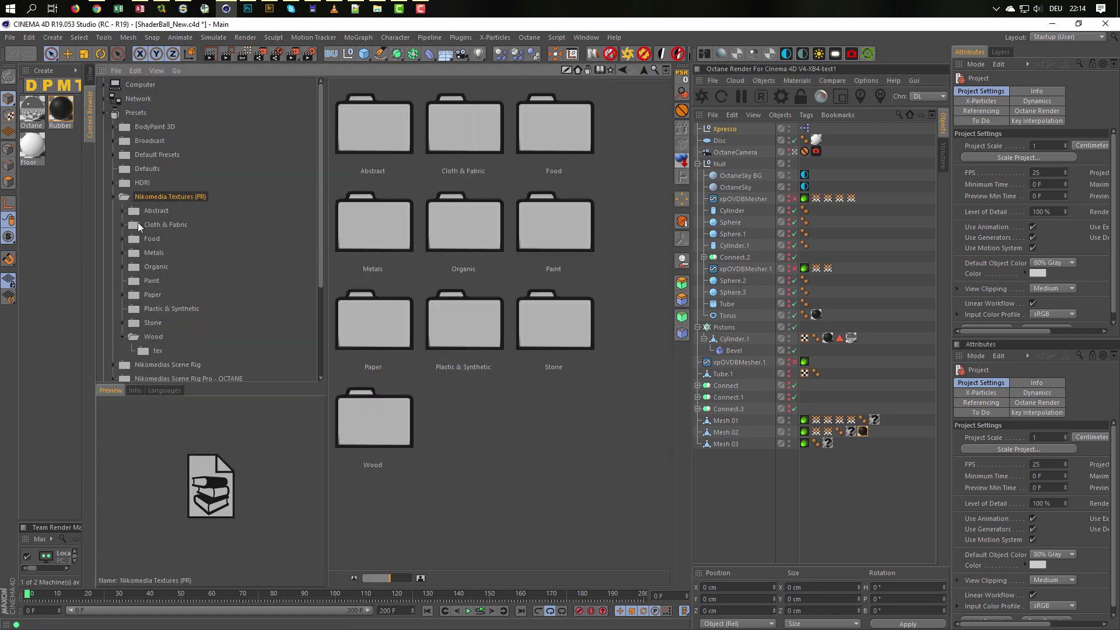
click(120, 337)
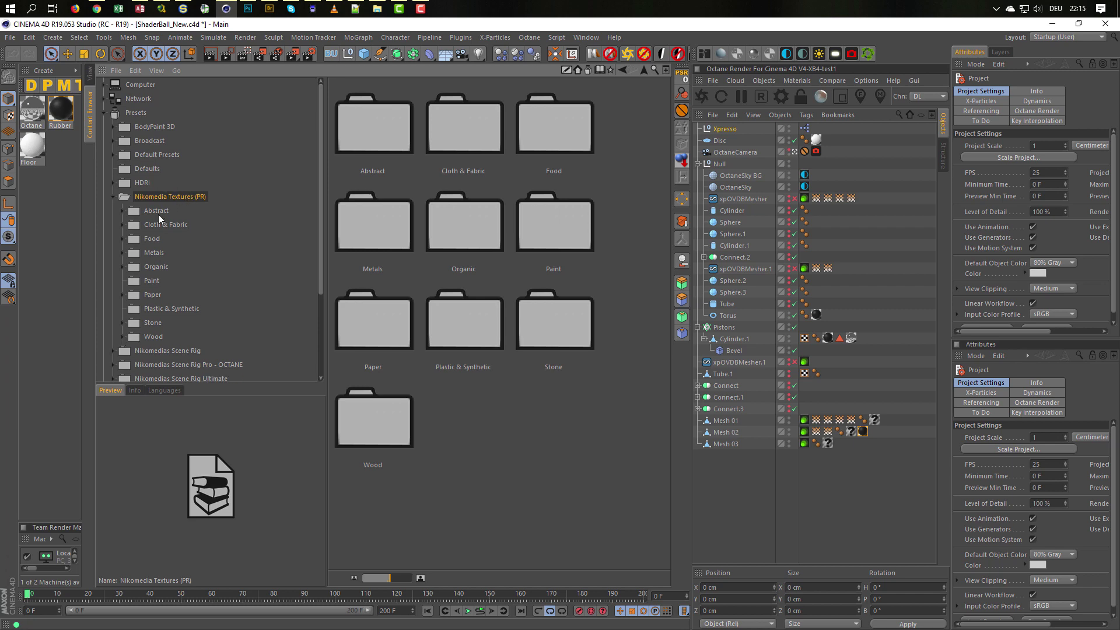
- Preview the Stone, Wood, Plastic & Synthetic, Paper and Metals materials, then return to the viewport
click(156, 324)
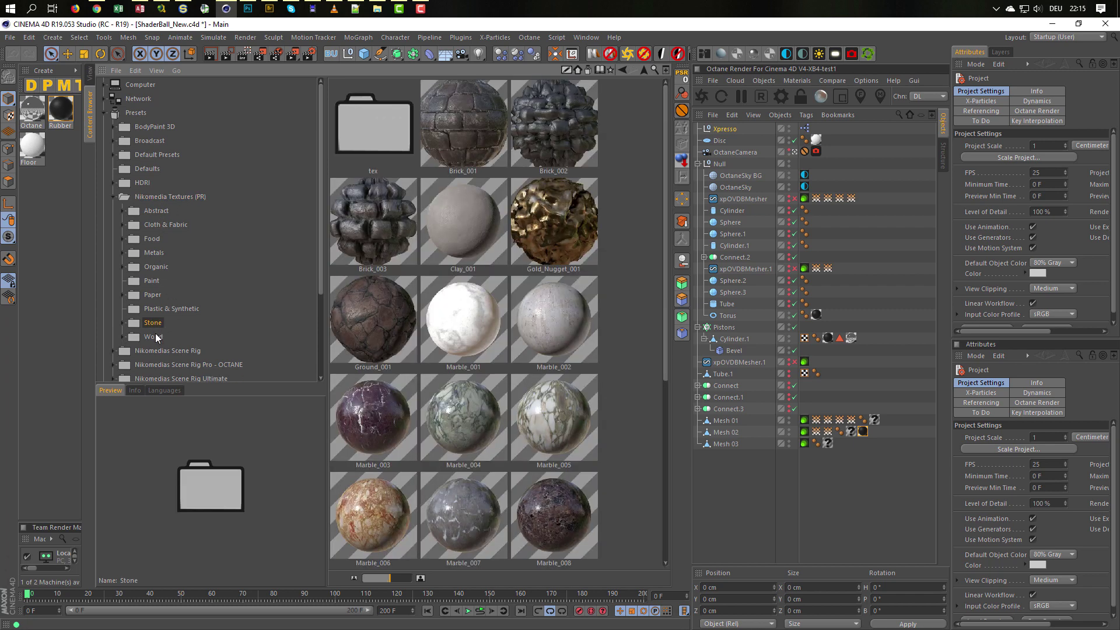
click(155, 335)
click(156, 323)
click(153, 308)
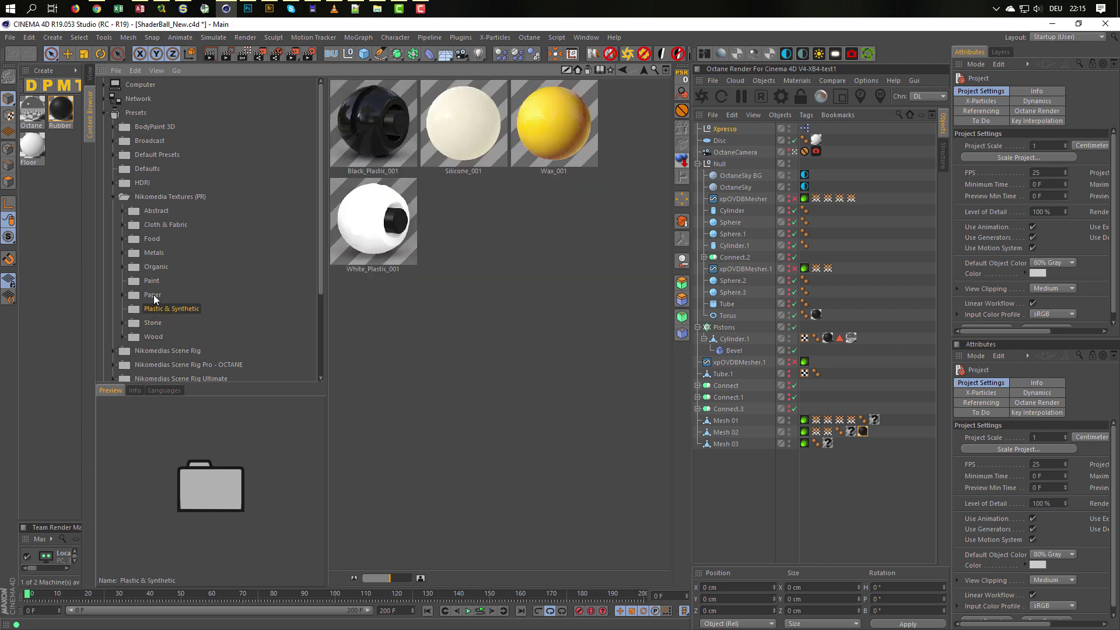
click(153, 295)
click(156, 252)
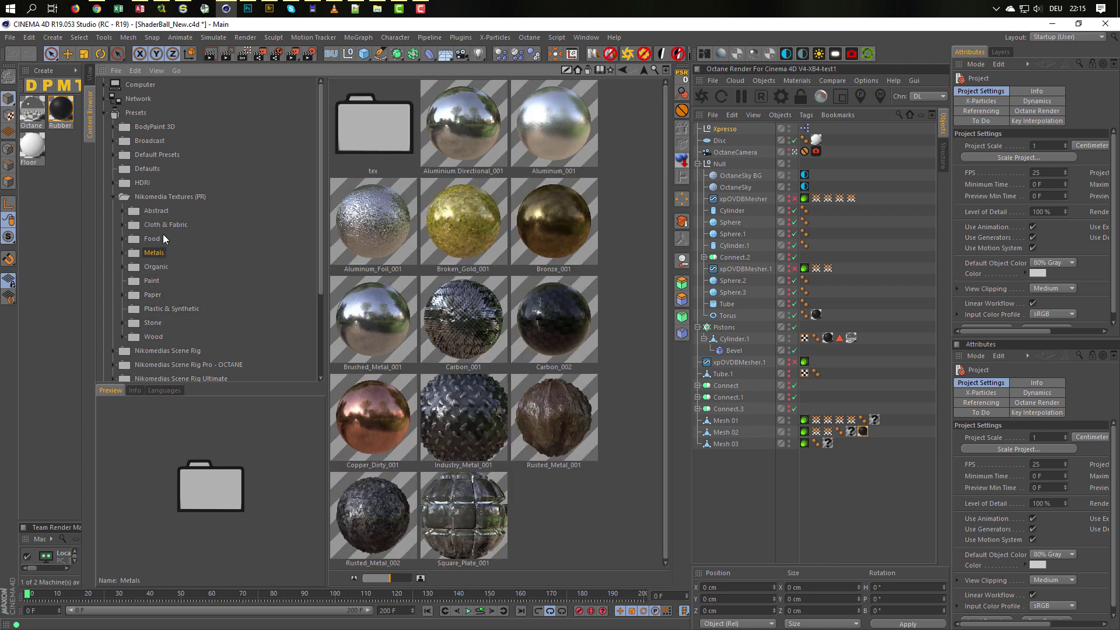
click(114, 196)
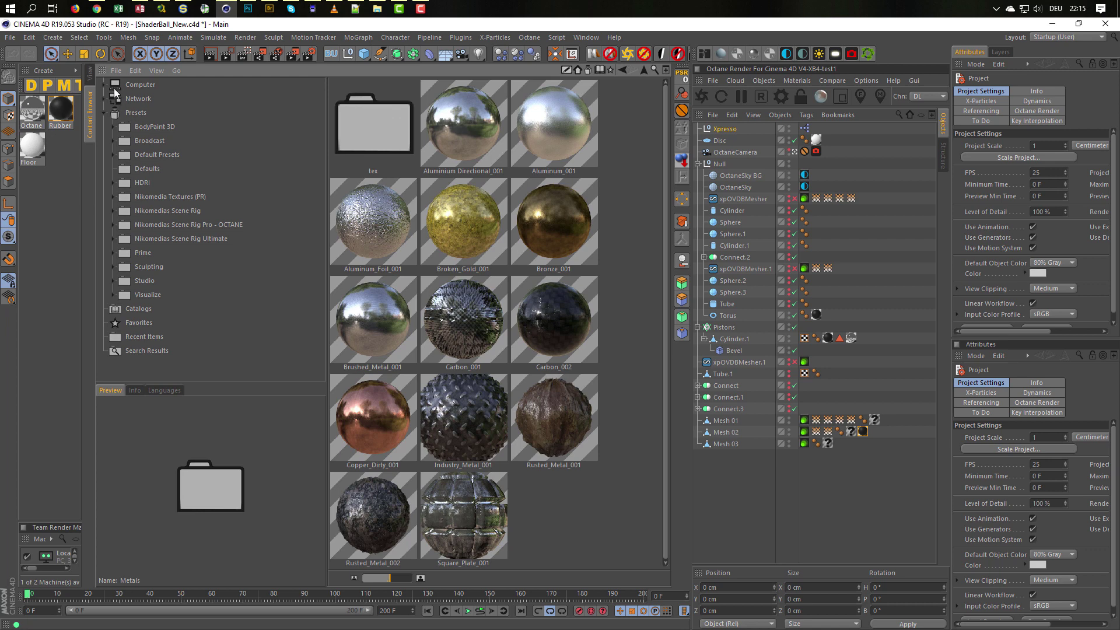
click(89, 75)
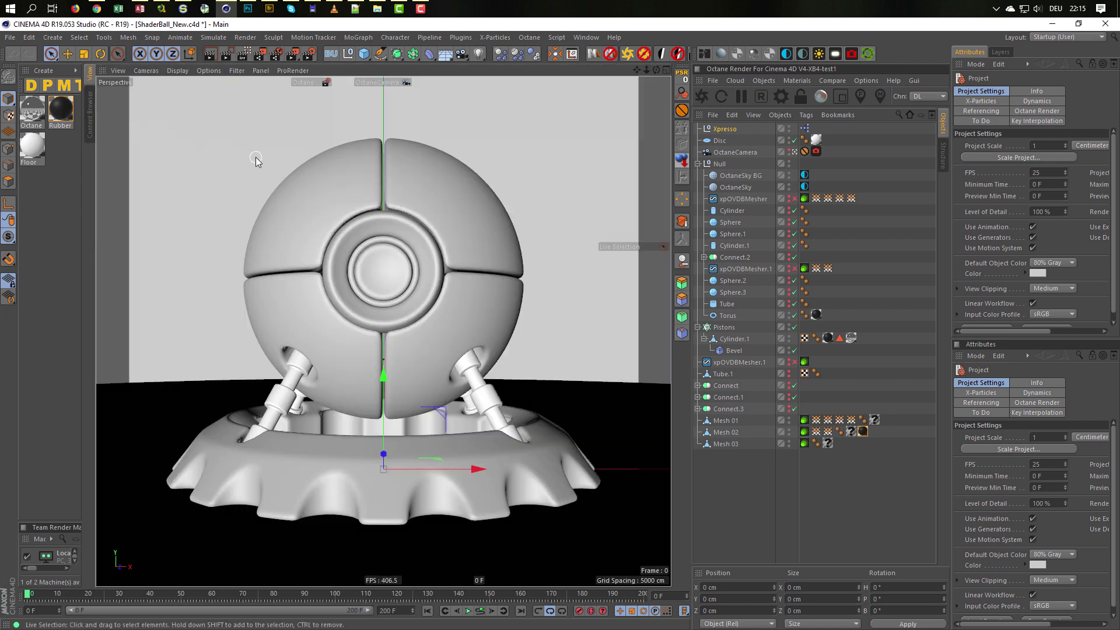